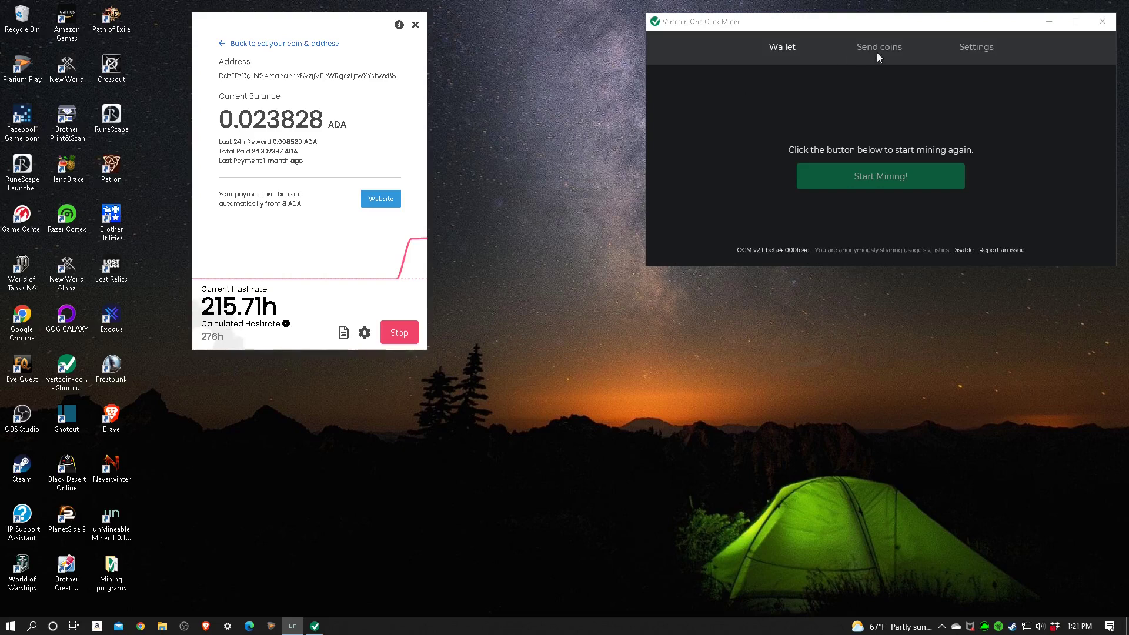
Close the separate Vertcoin One Click Miner window
{"action": "left_click", "coordinate": [1102, 22]}
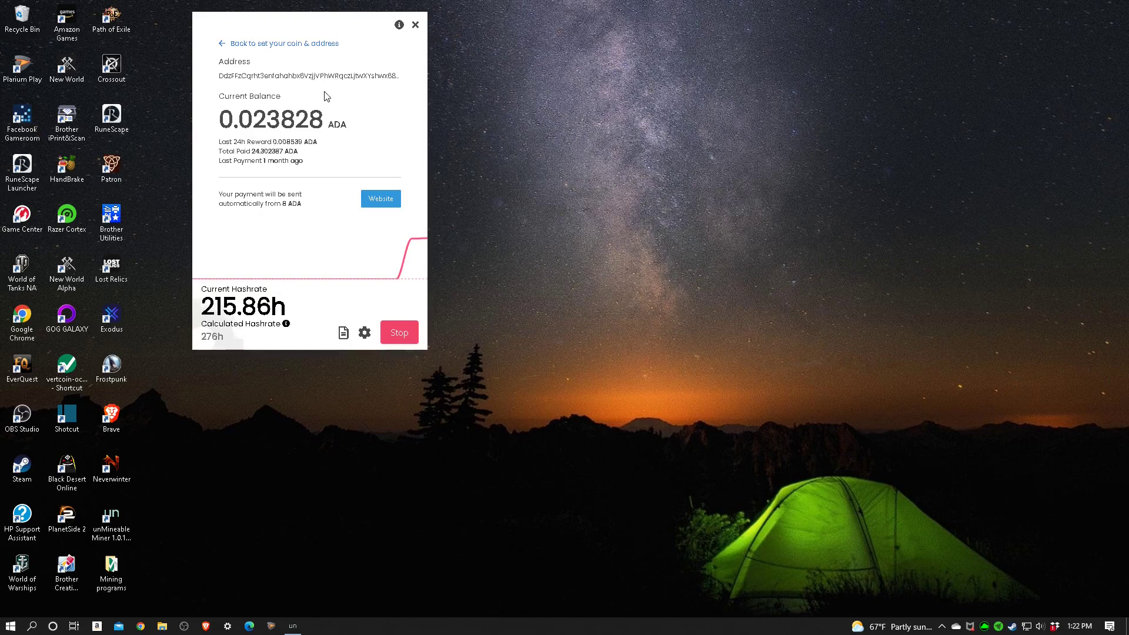
Stop the current Cardano mining and return to the hardware selection page
{"action": "left_click", "coordinate": [399, 333]}
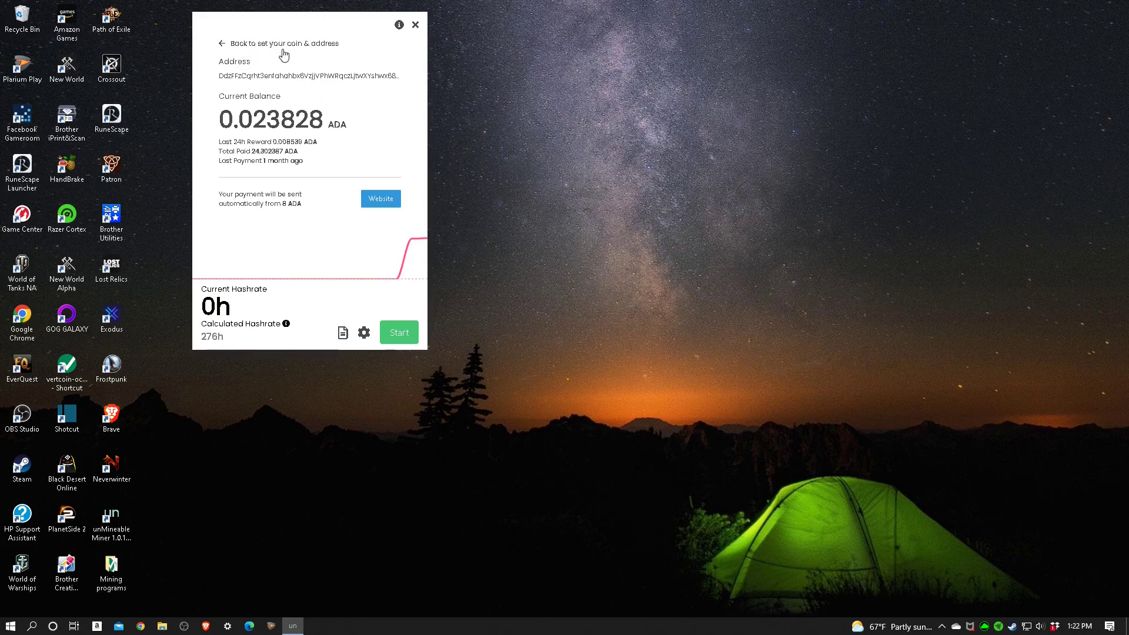
{"action": "left_click", "coordinate": [256, 46]}
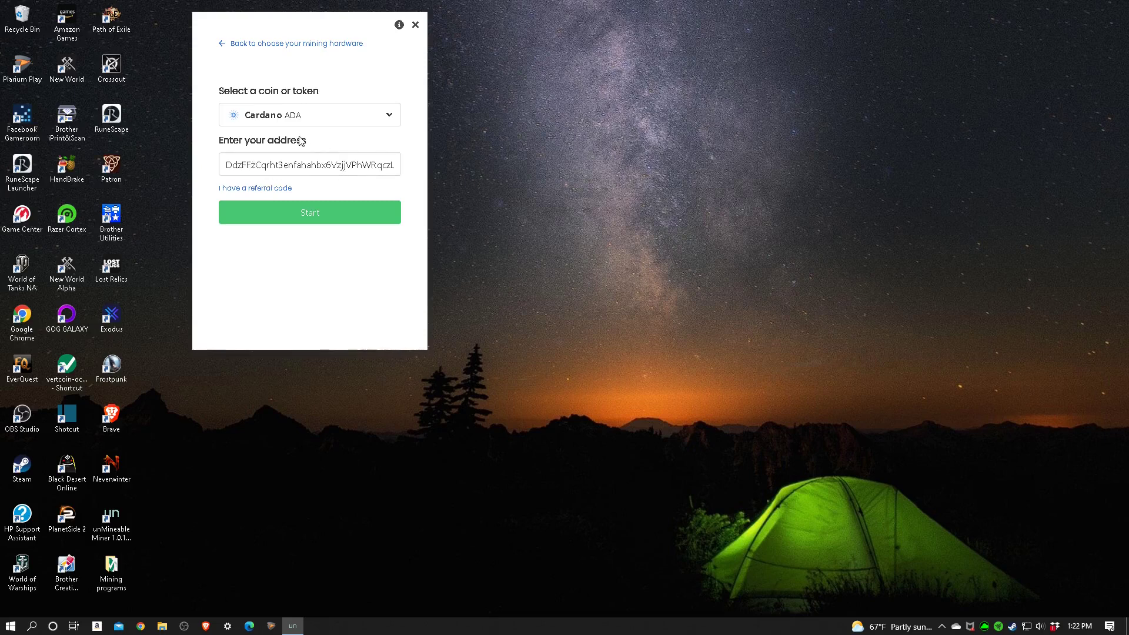
{"action": "left_click", "coordinate": [241, 46]}
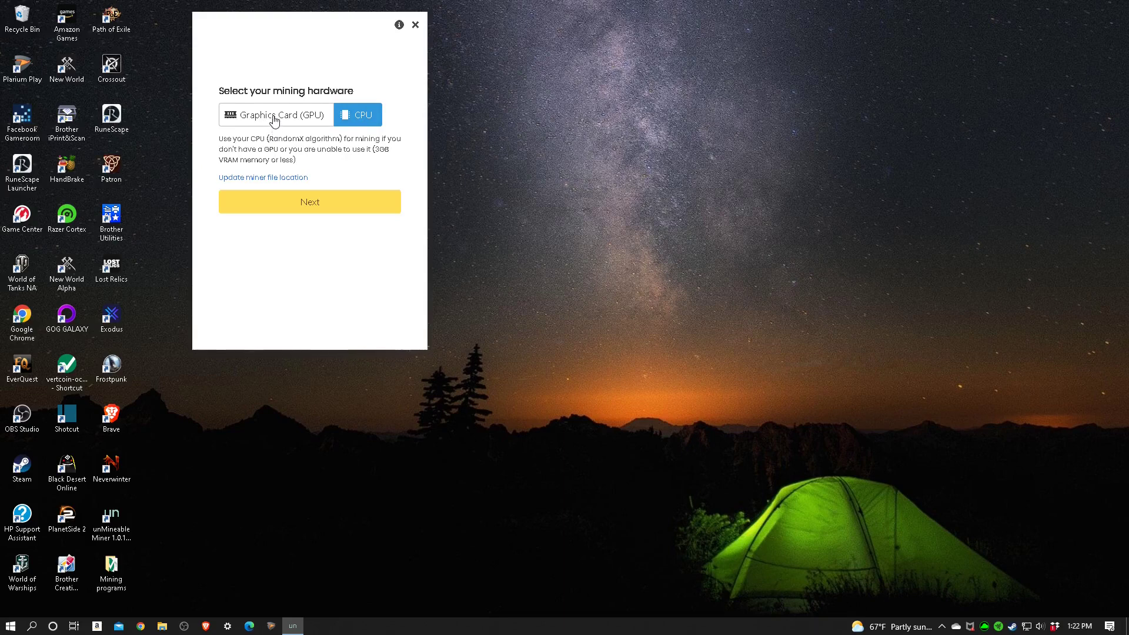
Choose Graphics Card (GPU) and start mining Cardano with the same wallet address
{"action": "left_click", "coordinate": [274, 119]}
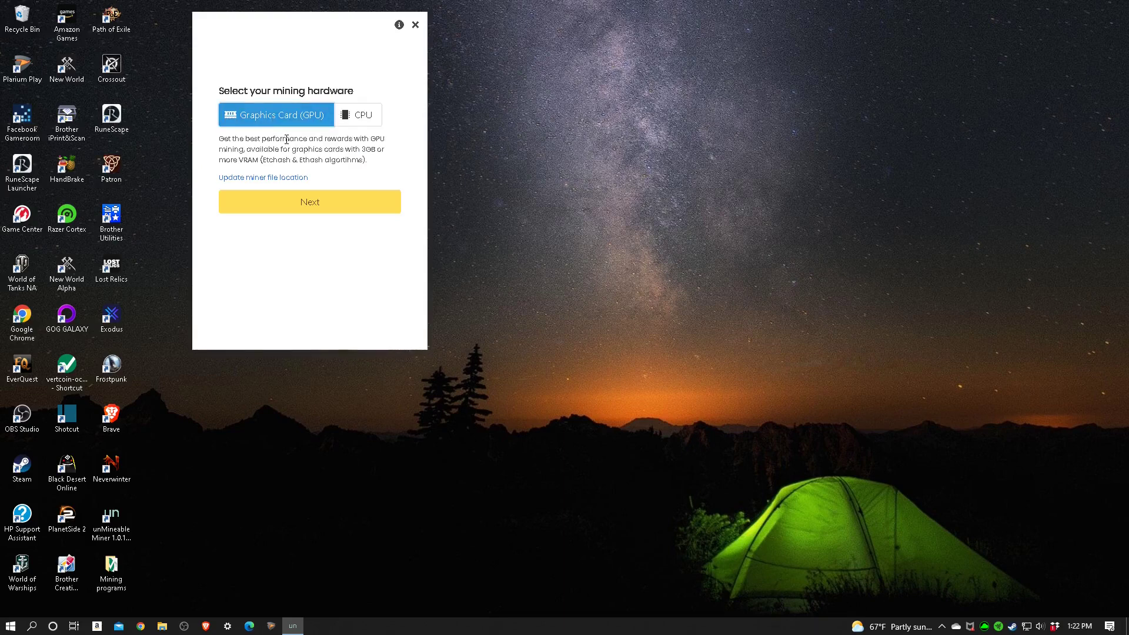
{"action": "left_click", "coordinate": [337, 206]}
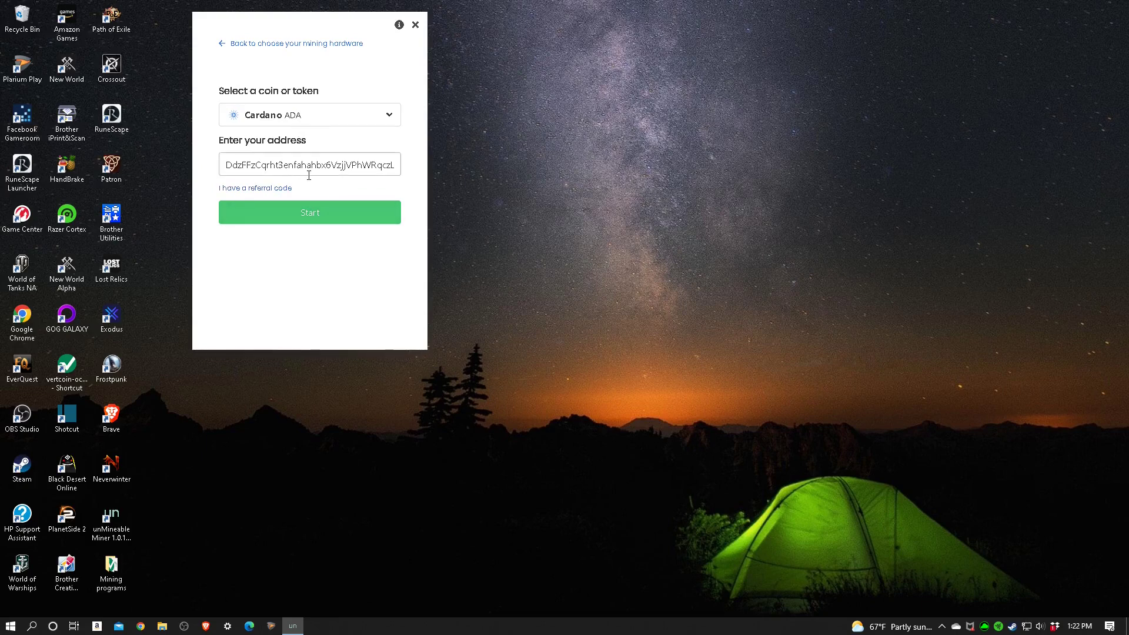
{"action": "left_click", "coordinate": [337, 214]}
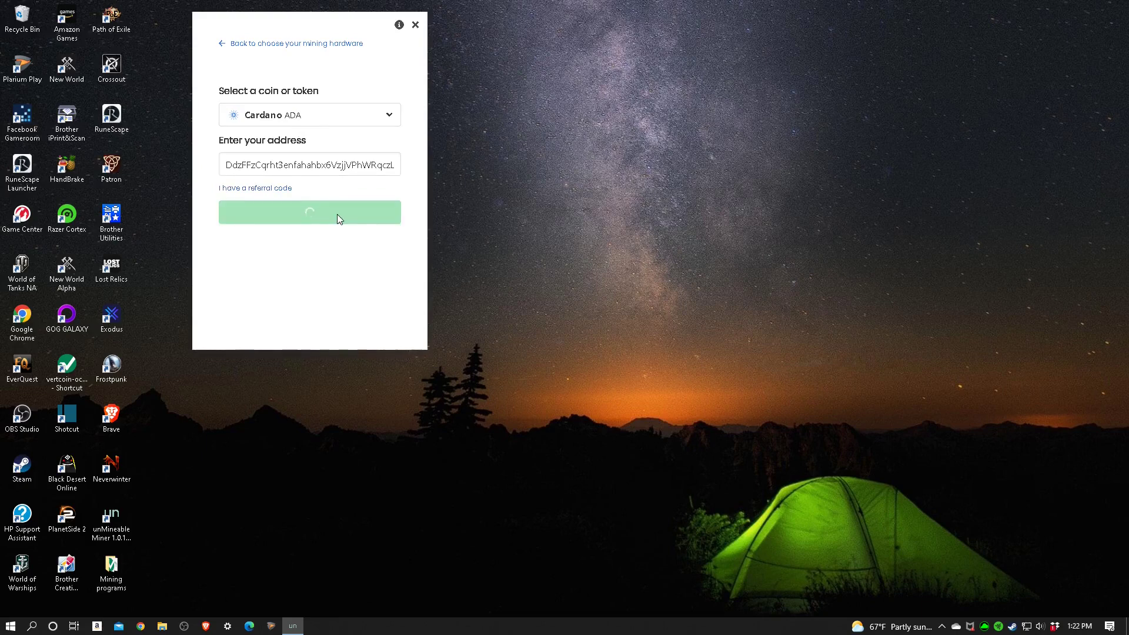